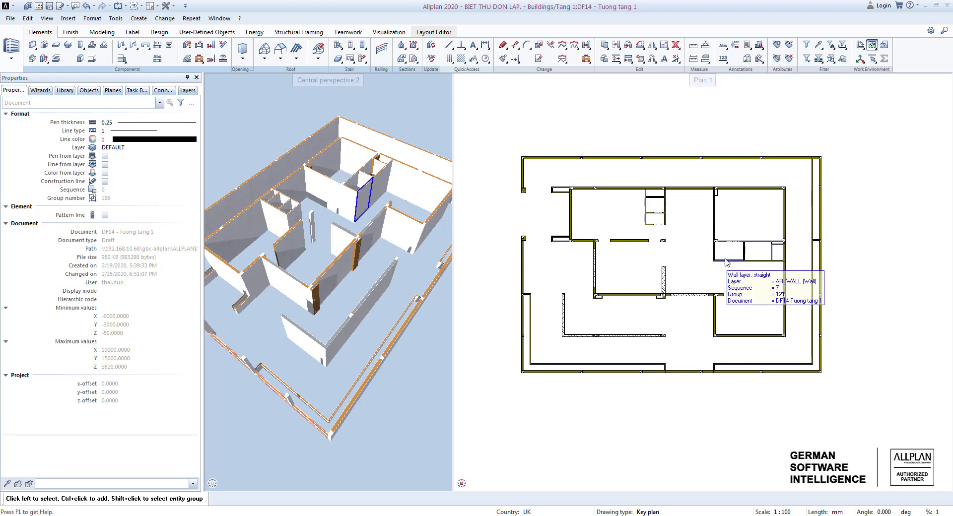
# - Delete the partition wall between the small shaft's outer corner and the room's lower wall in the plan
pyautogui.scroll(6, 735, 256)
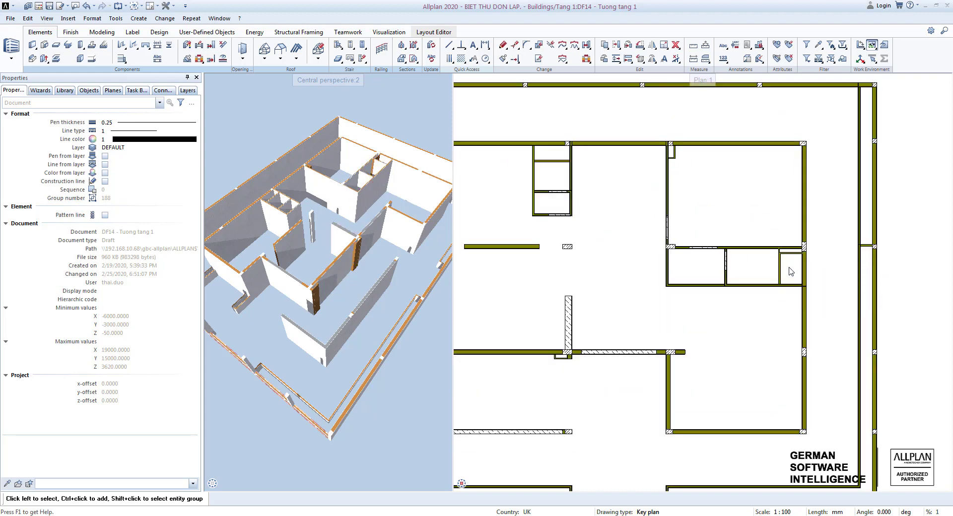
pyautogui.scroll(2, 789, 272)
pyautogui.scroll(2, 653, 271)
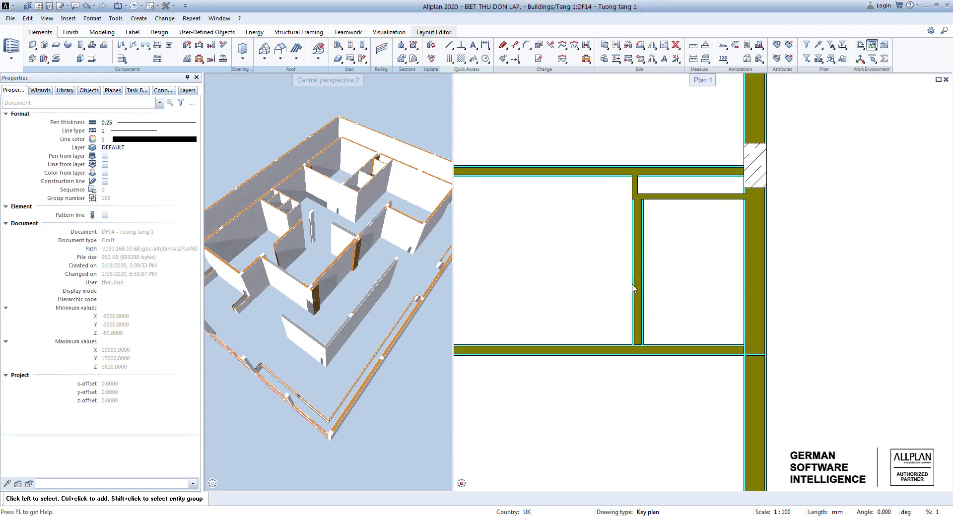
pyautogui.moveTo(680, 256); pyautogui.dragTo(616, 291)
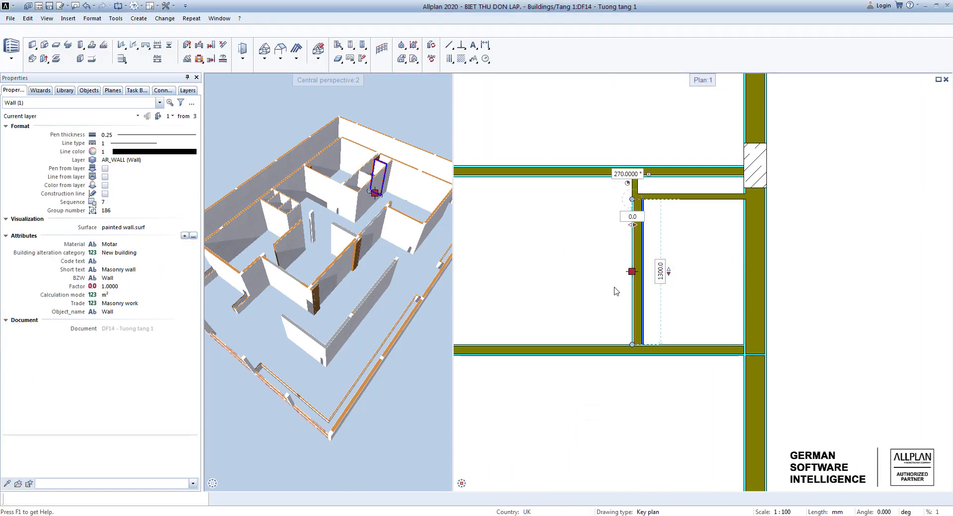
pyautogui.press('Delete')
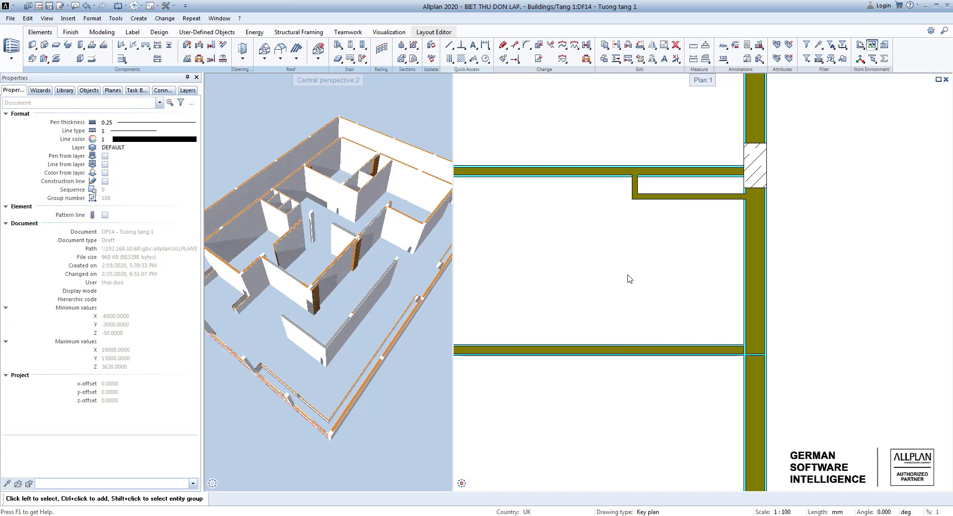
# - Match the upper 100 mm wall sample from the architecture wizard and set layer 1's priority to 100
pyautogui.scroll(-1, 627, 276)
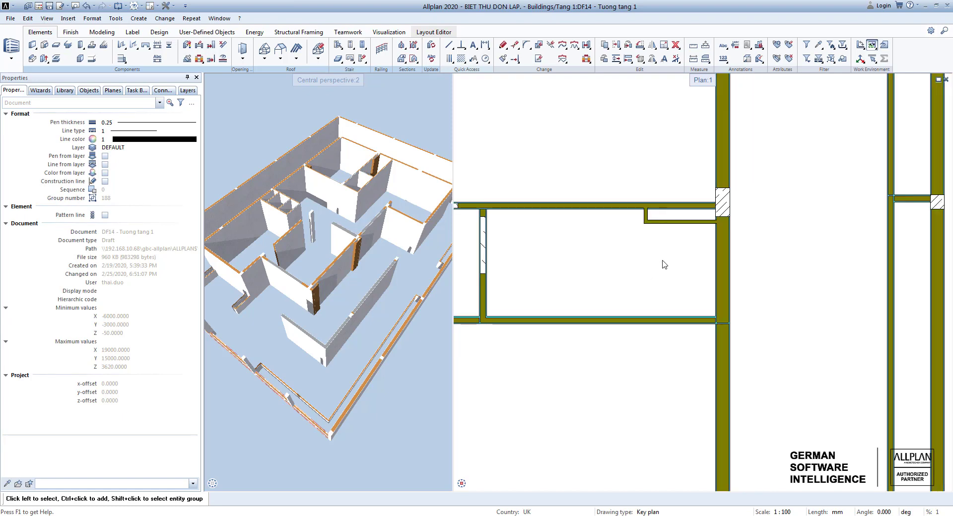
pyautogui.scroll(2, 643, 241)
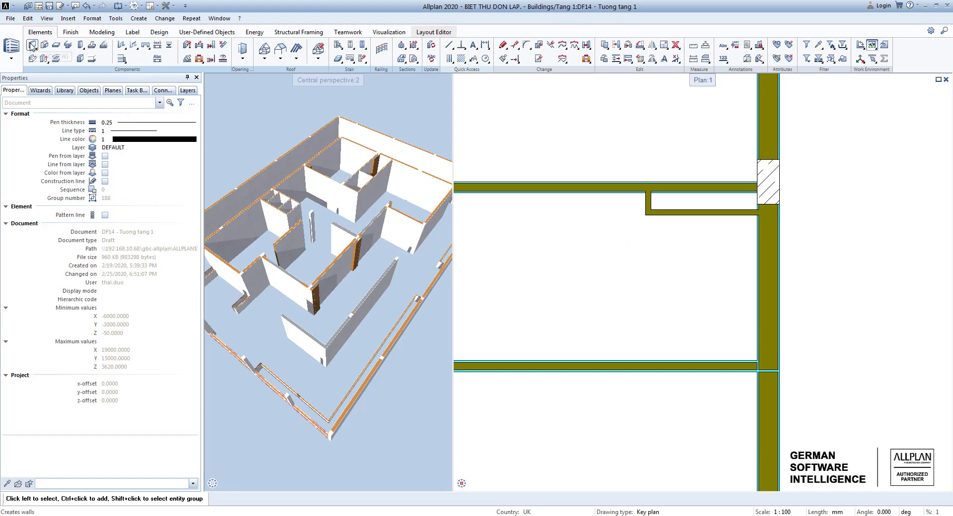
pyautogui.click(40, 91)
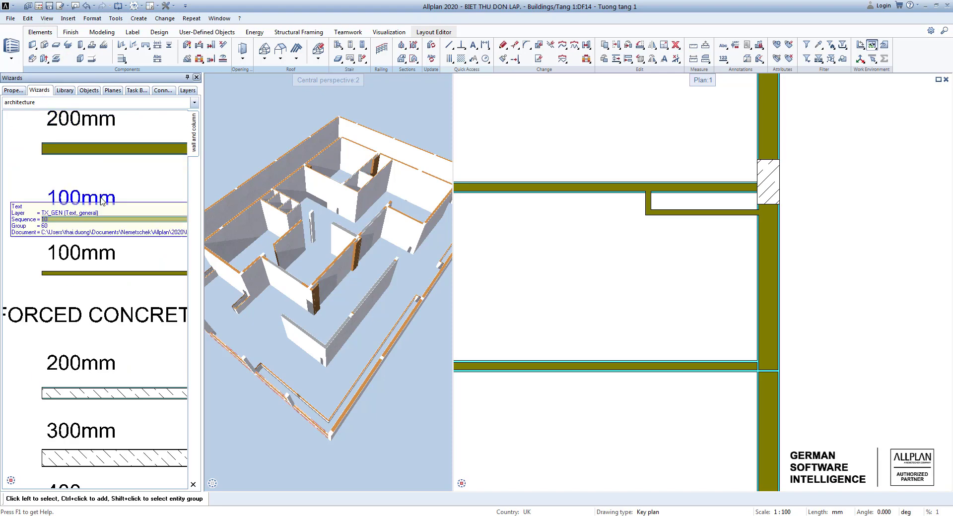
pyautogui.rightClick(111, 222)
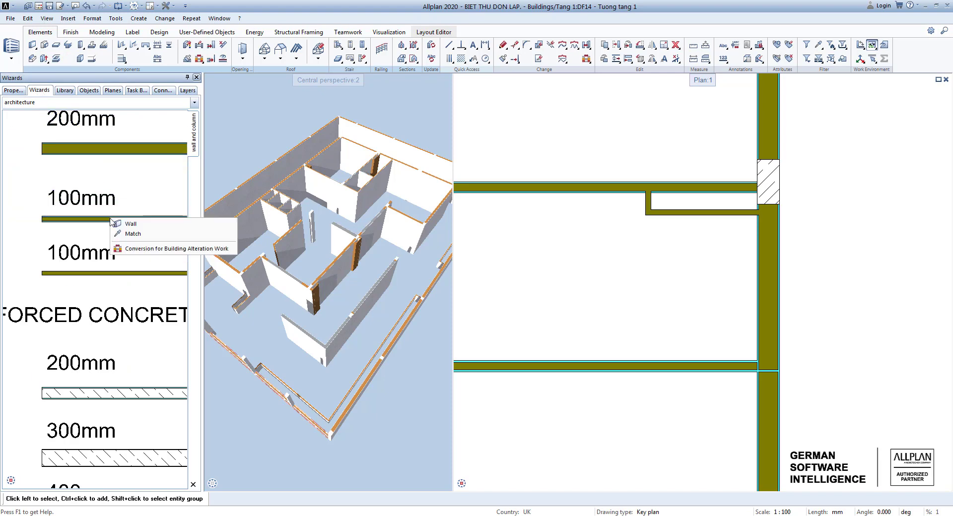
pyautogui.click(133, 233)
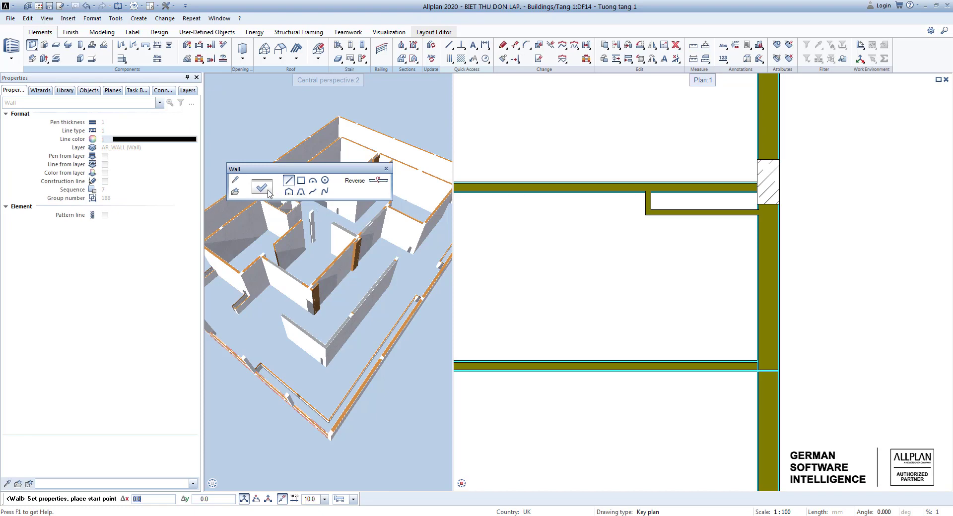
pyautogui.click(261, 189)
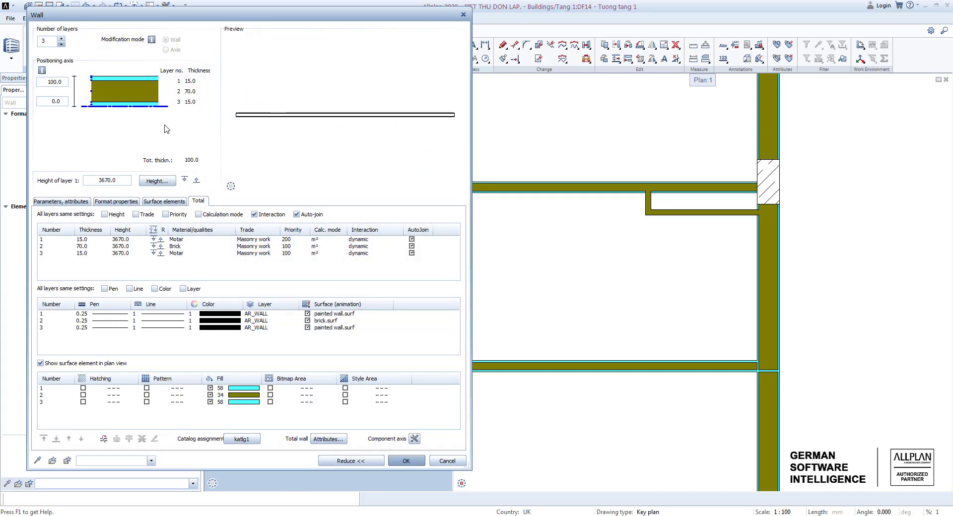
pyautogui.click(292, 242)
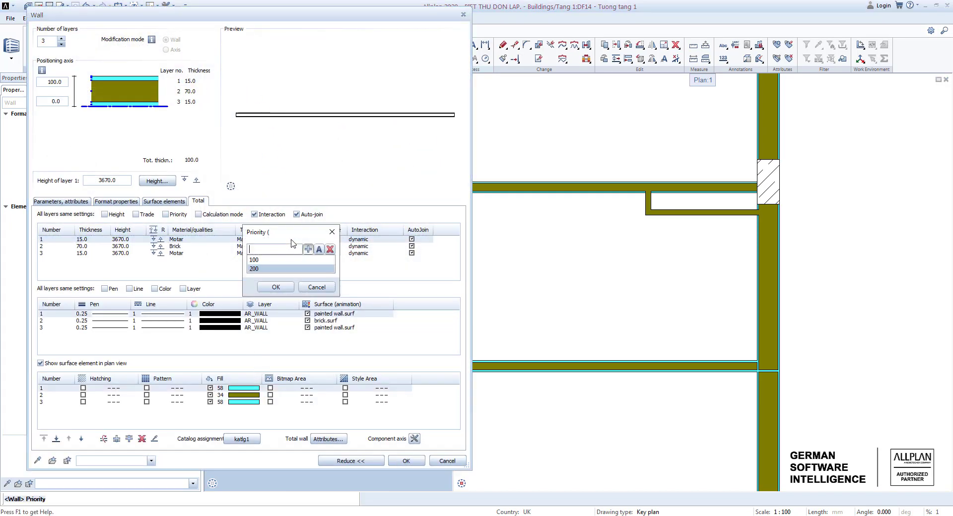
pyautogui.doubleClick(275, 260)
pyautogui.click(405, 462)
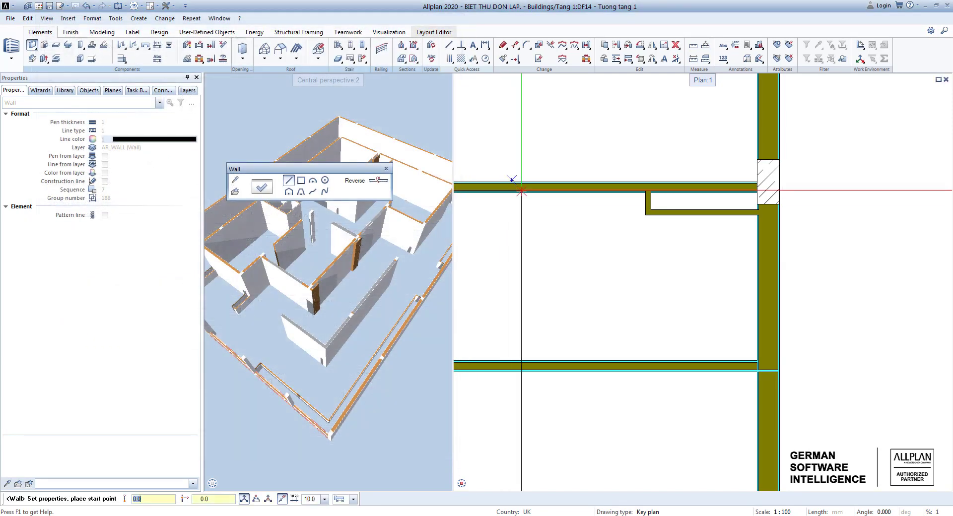
# - Draw a straight 100 mm wall from the small shaft's outer corner to the lower wall, with its offset direction reversed
pyautogui.scroll(2, 629, 237)
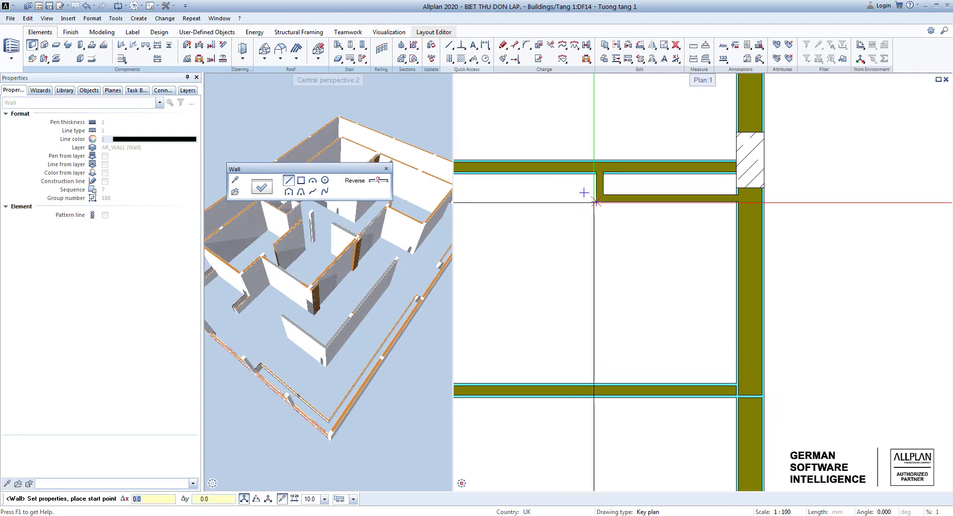
pyautogui.click(595, 202)
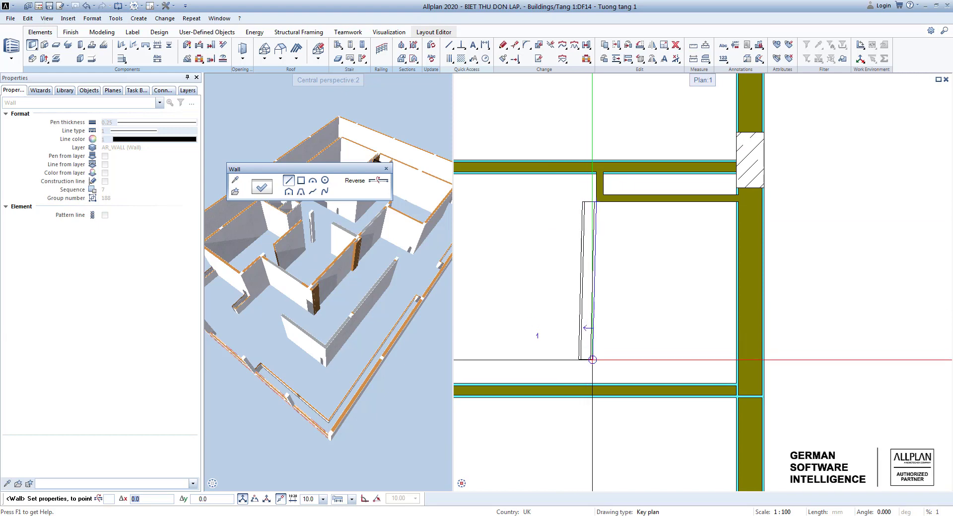
pyautogui.click(378, 180)
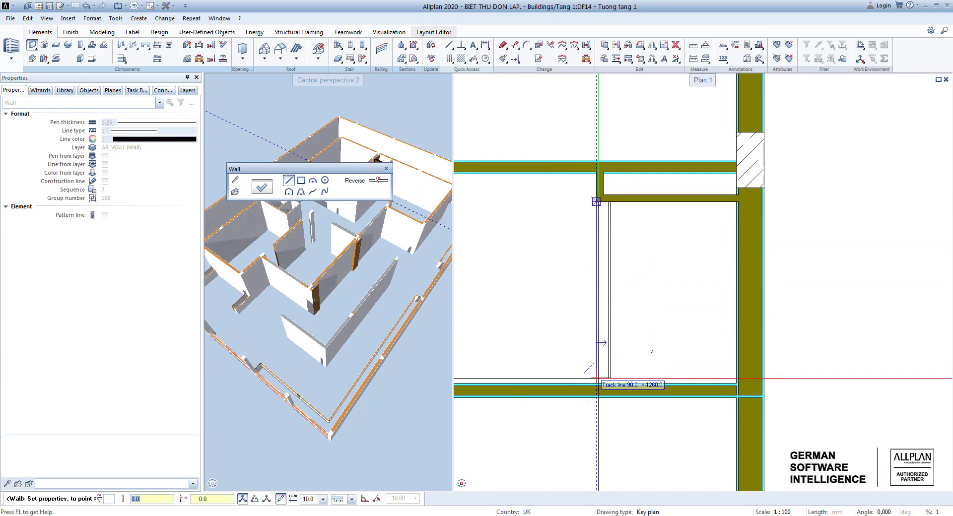
pyautogui.click(597, 382)
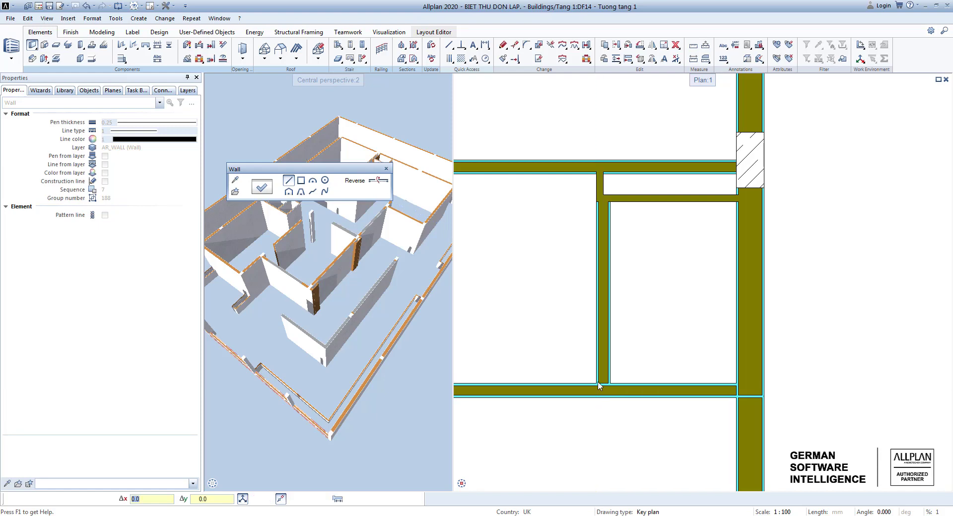
pyautogui.press('Escape')
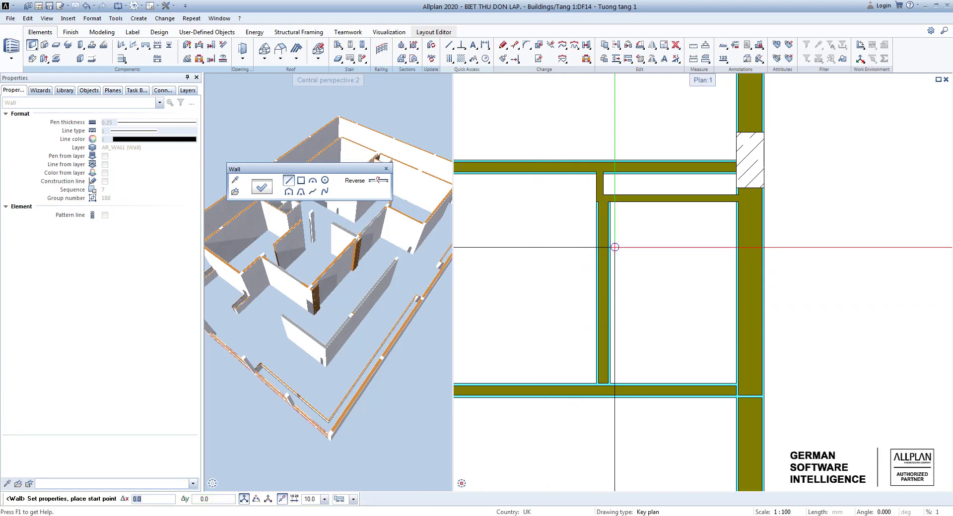
pyautogui.press('Escape')
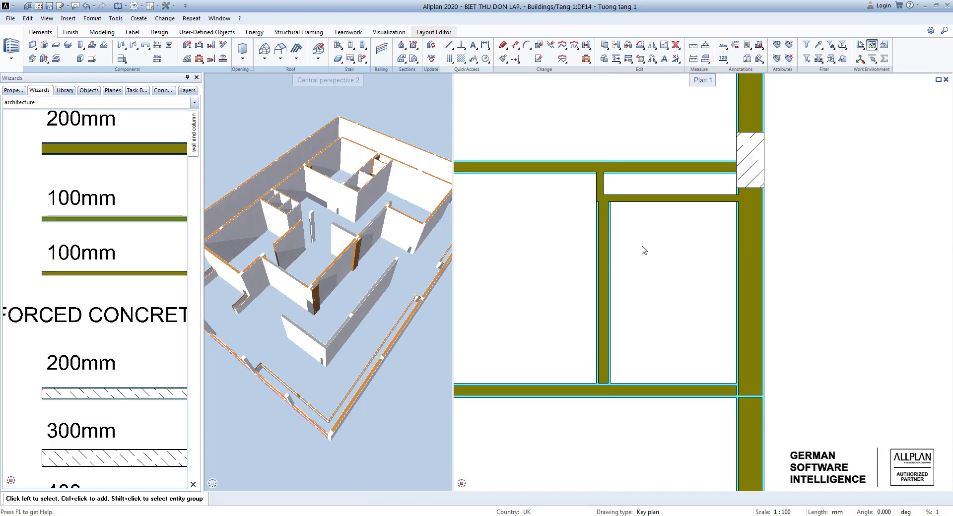
# - Delete the partition wall just drawn below the small shaft
pyautogui.moveTo(642, 246); pyautogui.dragTo(577, 287)
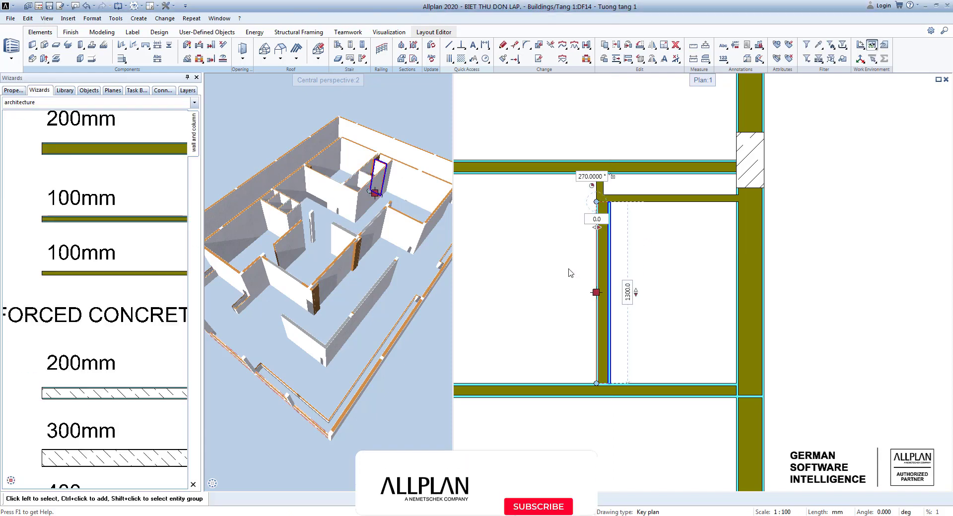
pyautogui.press('Delete')
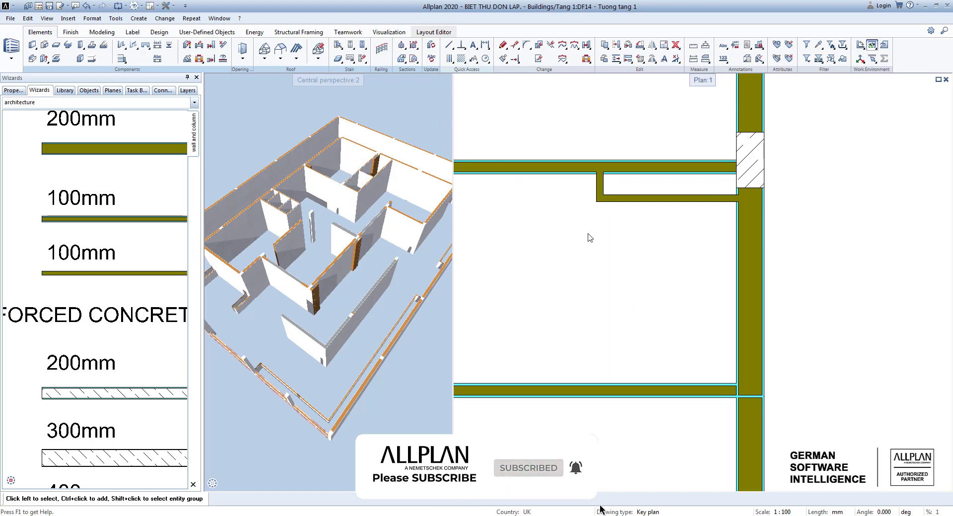
pyautogui.press('Delete')
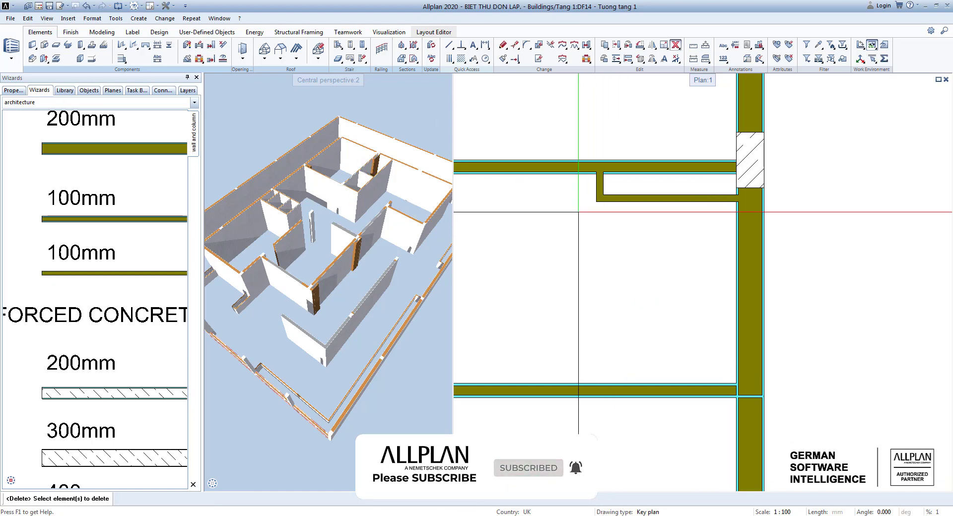
pyautogui.press('Escape')
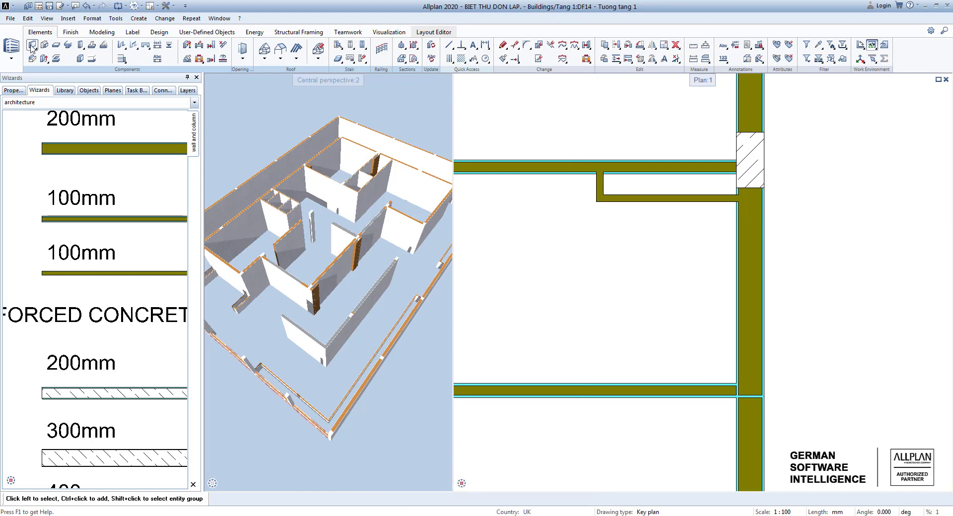
# - Adopt the upper 100 mm wizard wall's settings again for a new wall, with a priority of 100 for layer 1
pyautogui.rightClick(94, 217)
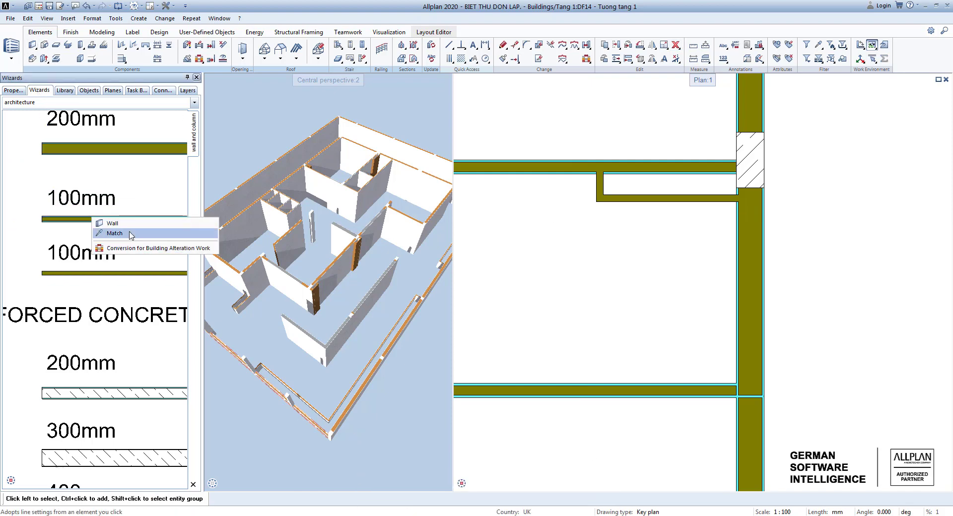
pyautogui.click(179, 236)
pyautogui.click(261, 188)
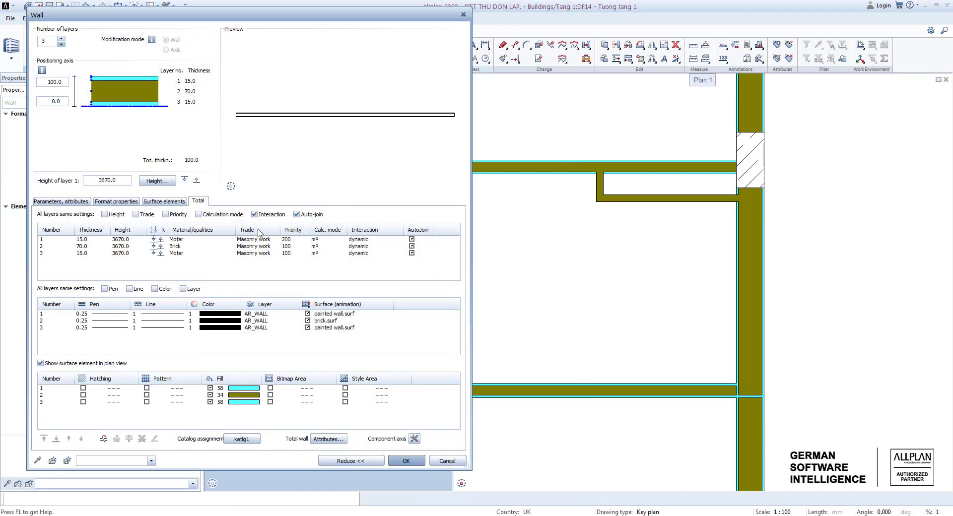
pyautogui.click(287, 240)
pyautogui.doubleClick(250, 262)
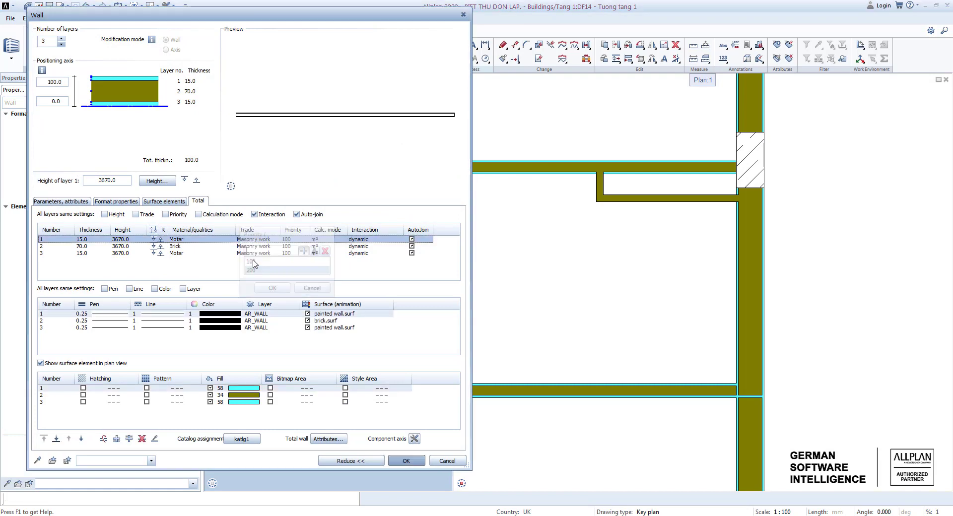
pyautogui.click(419, 462)
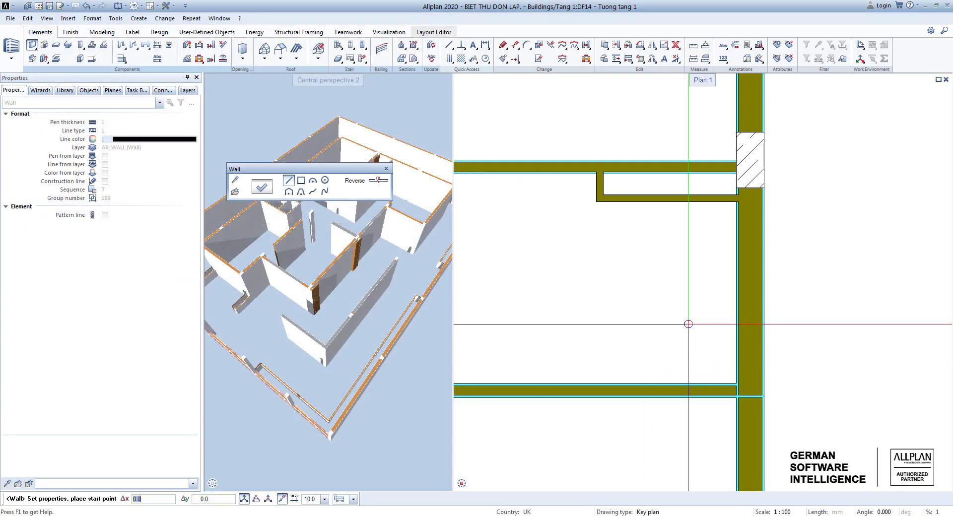
# - Draw the 100 mm wall from a point on the lower wall, 1000 mm from the outer wall's corner, to the small shaft's outer corner
pyautogui.moveTo(653, 354); pyautogui.dragTo(656, 315, button='middle')
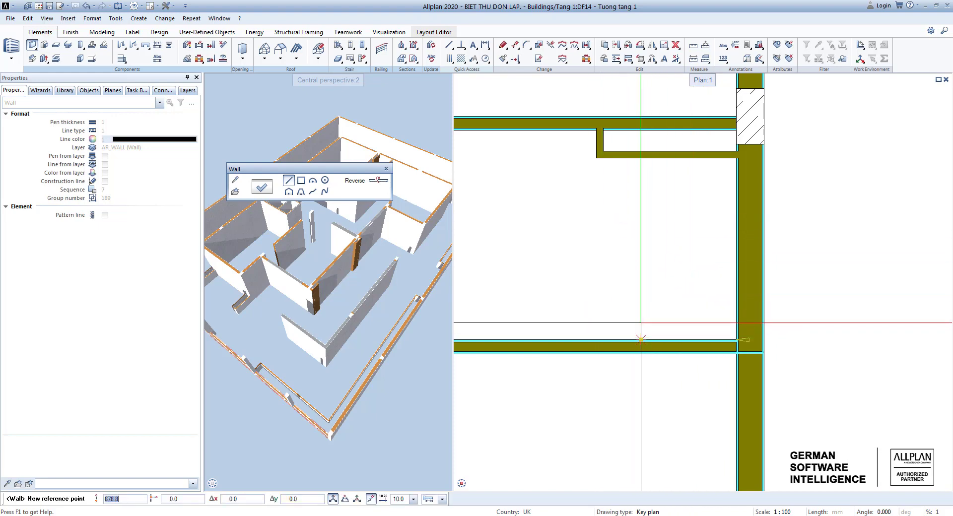
pyautogui.scroll(-2, 728, 322)
pyautogui.scroll(3, 734, 321)
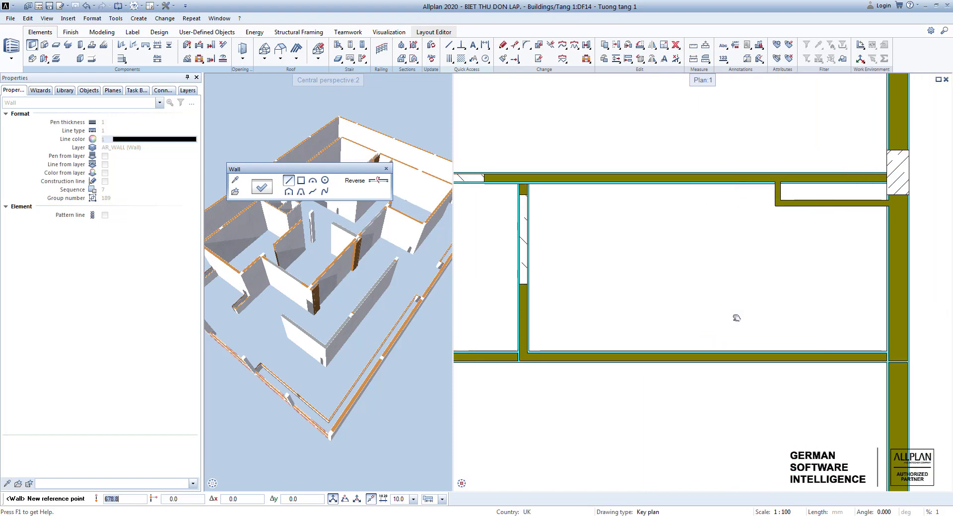
pyautogui.moveTo(754, 312); pyautogui.dragTo(673, 315, button='middle')
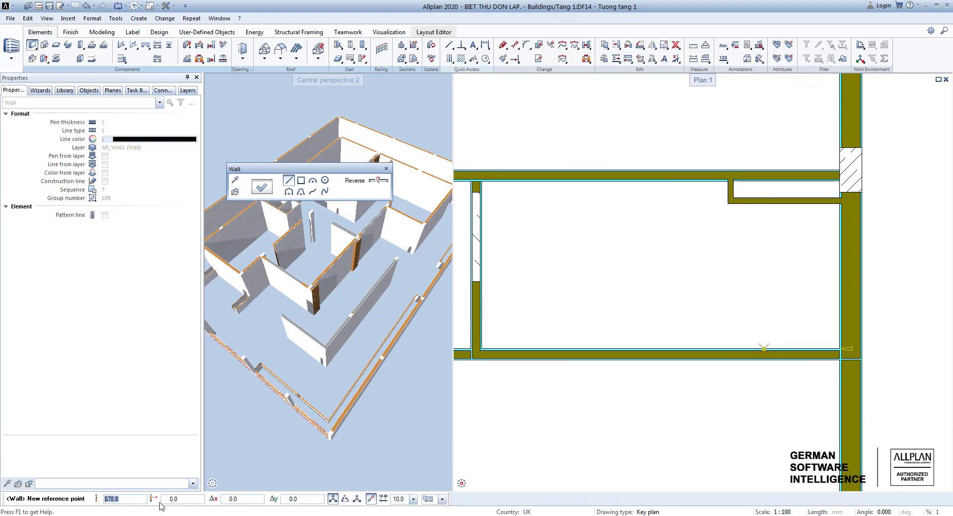
pyautogui.write('100')
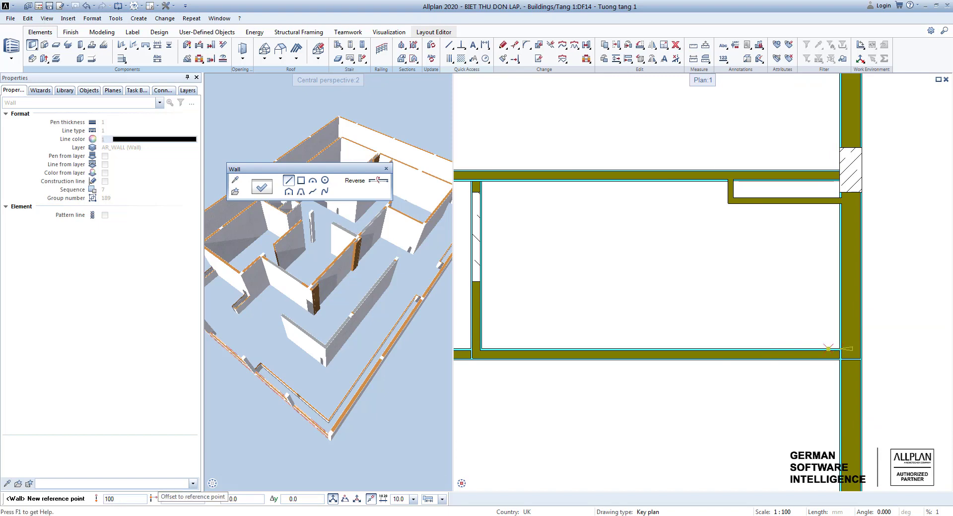
pyautogui.write('0')
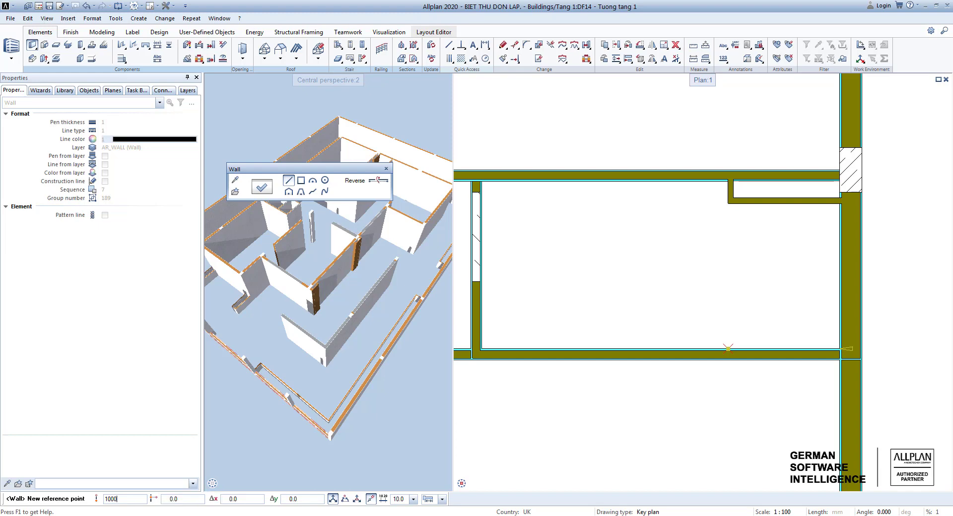
pyautogui.press('Return')
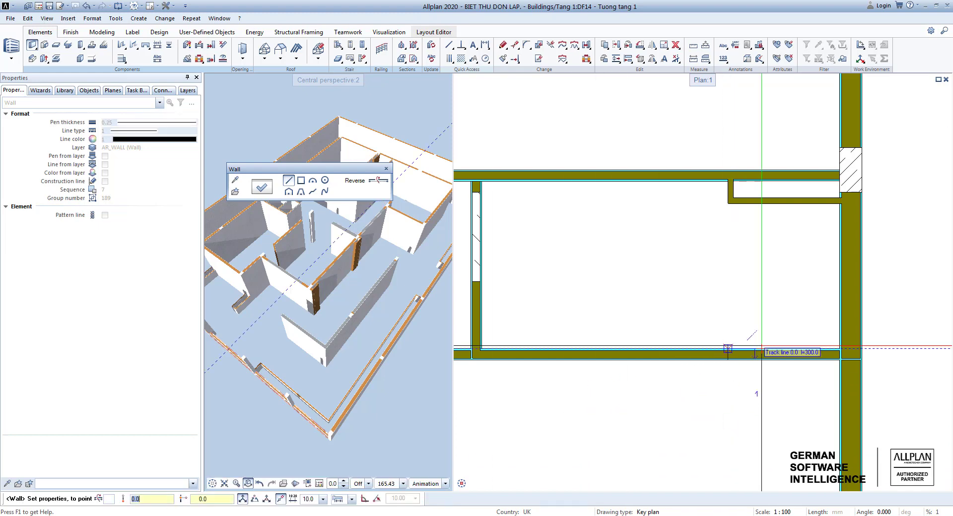
pyautogui.scroll(2, 720, 195)
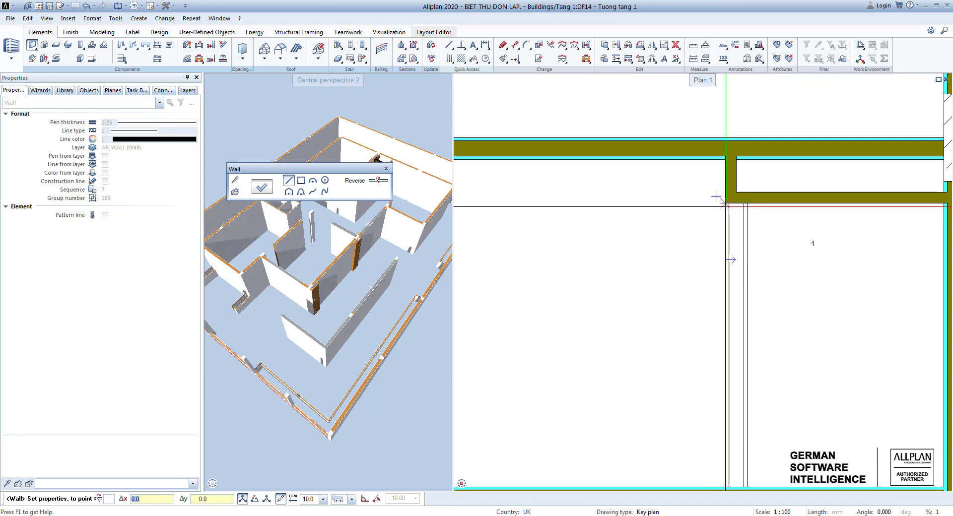
pyautogui.click(716, 197)
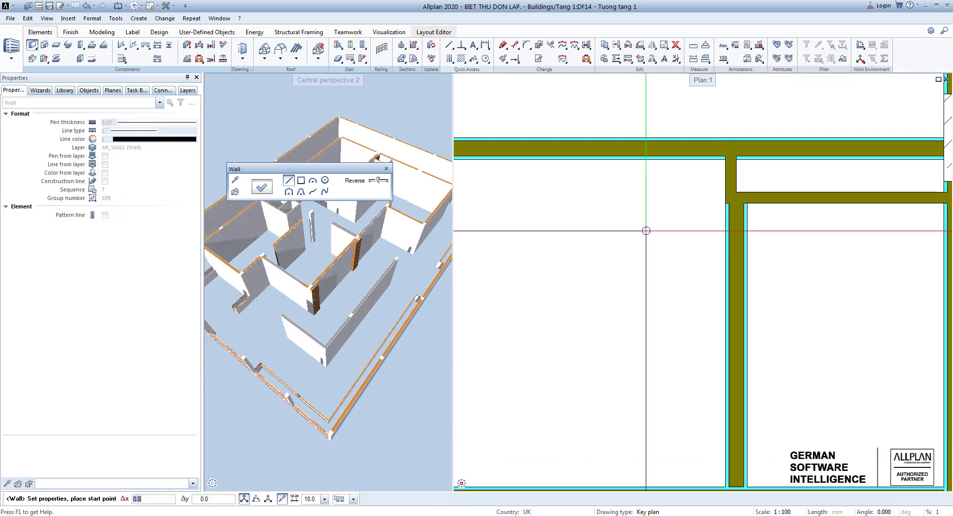
pyautogui.scroll(-2, 644, 230)
pyautogui.press('Escape')
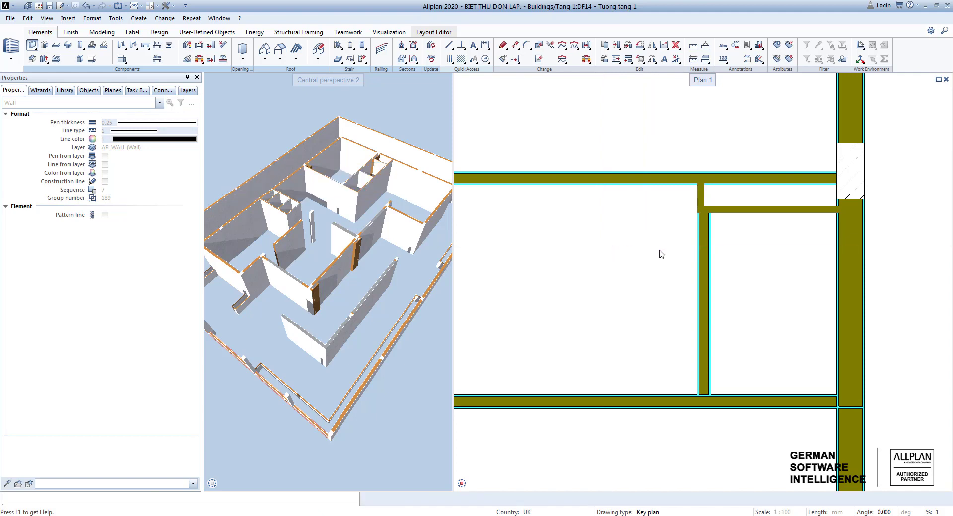
# - Delete the vertical 100 mm partition wall between the small shaft and the lower wall
pyautogui.moveTo(743, 276); pyautogui.dragTo(669, 312)
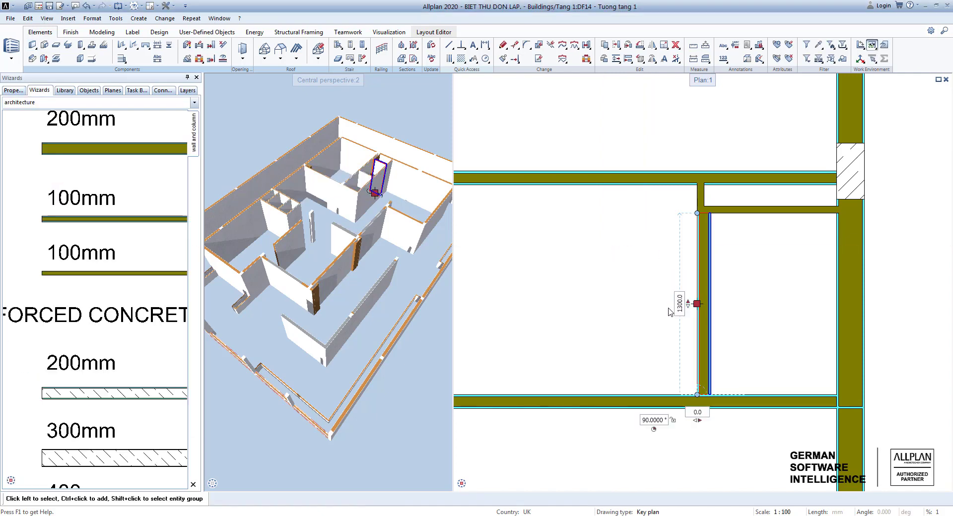
pyautogui.press('Escape')
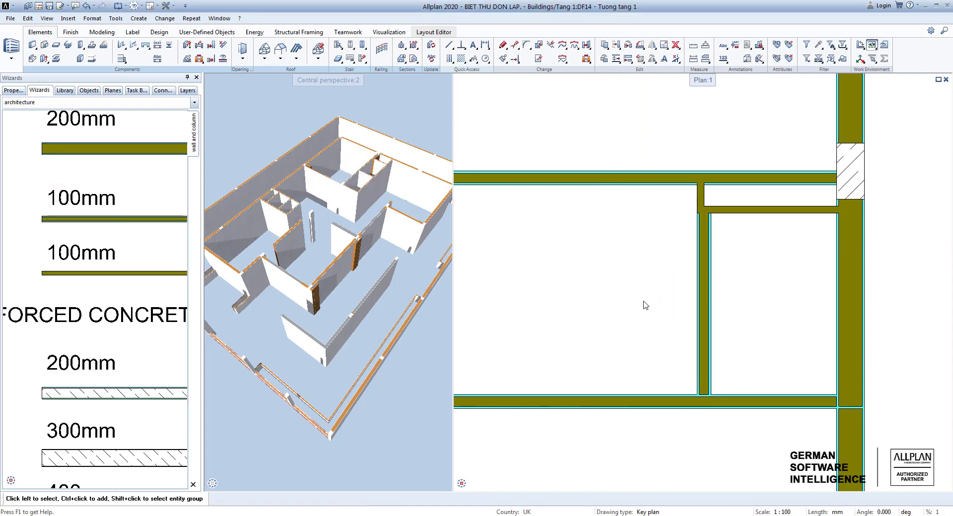
pyautogui.moveTo(729, 276); pyautogui.dragTo(670, 302)
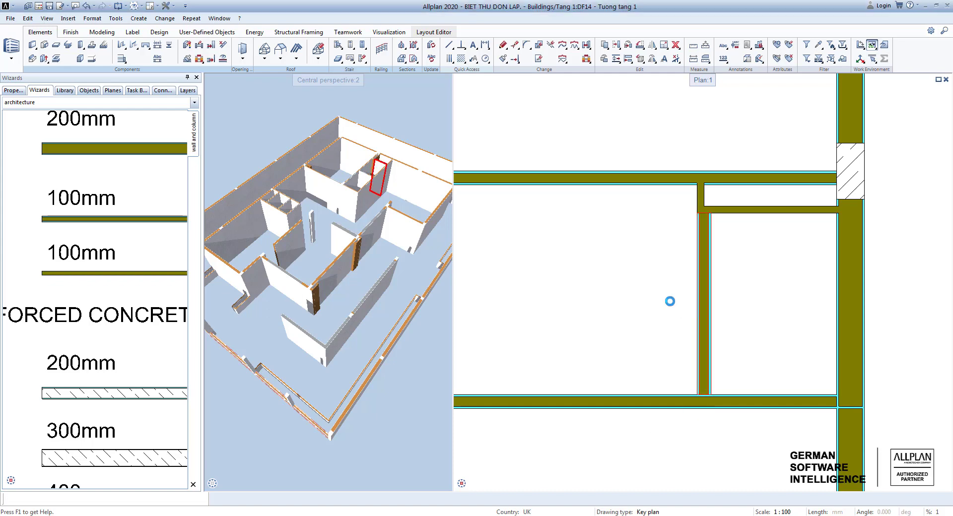
pyautogui.press('Delete')
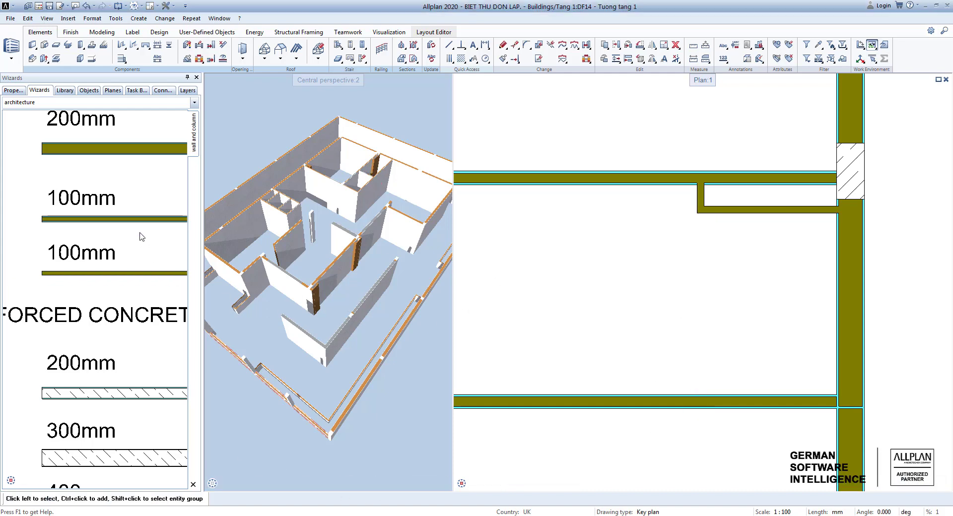
# - Start a new wall with the upper 100 mm wizard wall's settings and set layer 1's priority to 100
pyautogui.rightClick(147, 218)
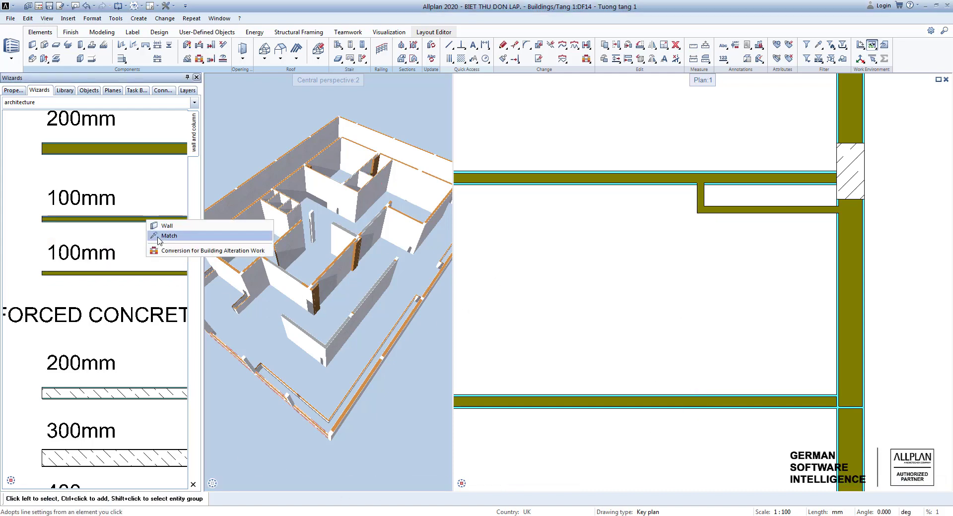
pyautogui.click(159, 236)
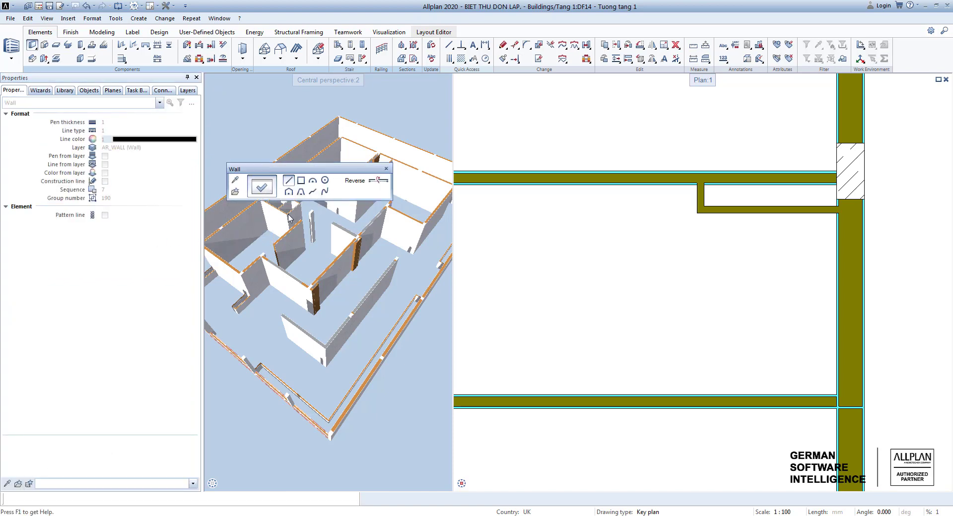
pyautogui.click(261, 186)
pyautogui.click(289, 239)
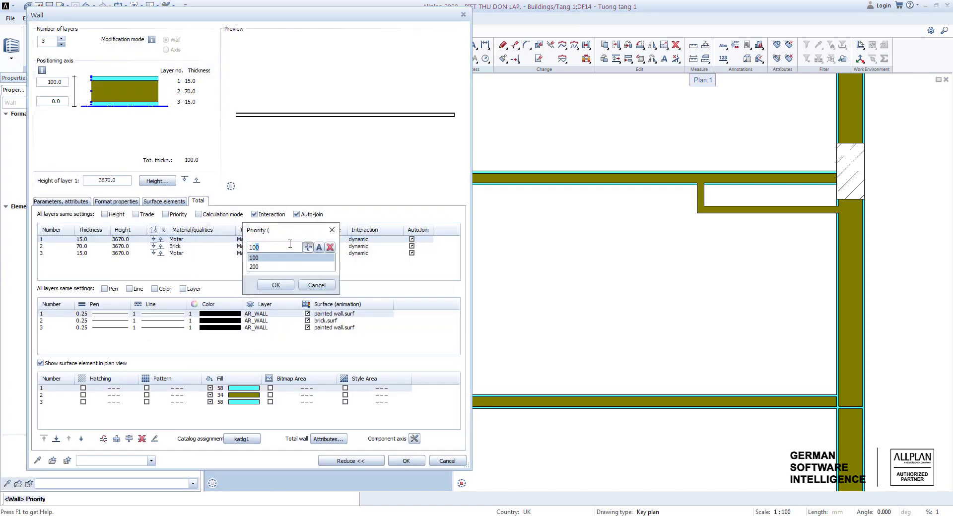
pyautogui.click(276, 285)
pyautogui.click(406, 460)
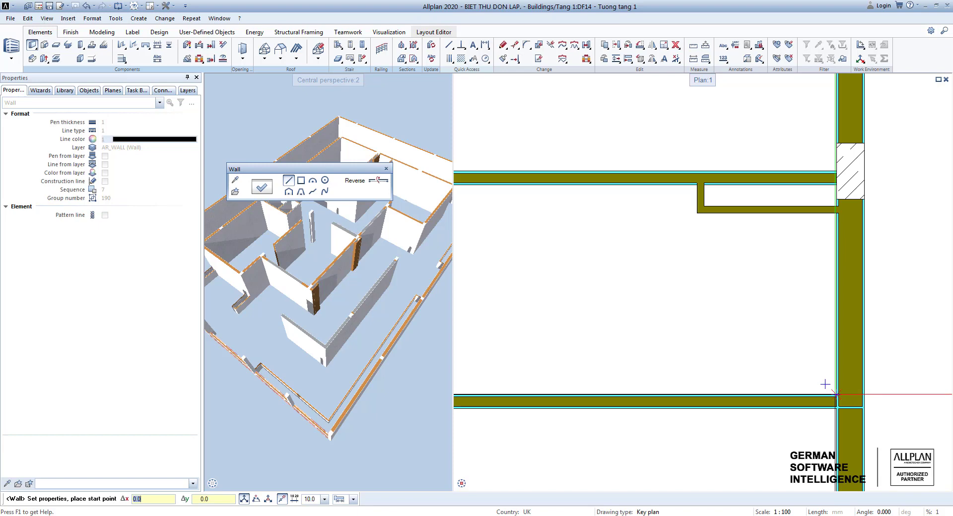
# - Draw the 100 mm wall from a start point offset -1000 mm in x from the outer wall's lower inner corner to the small shaft's outer corner
pyautogui.write('-')
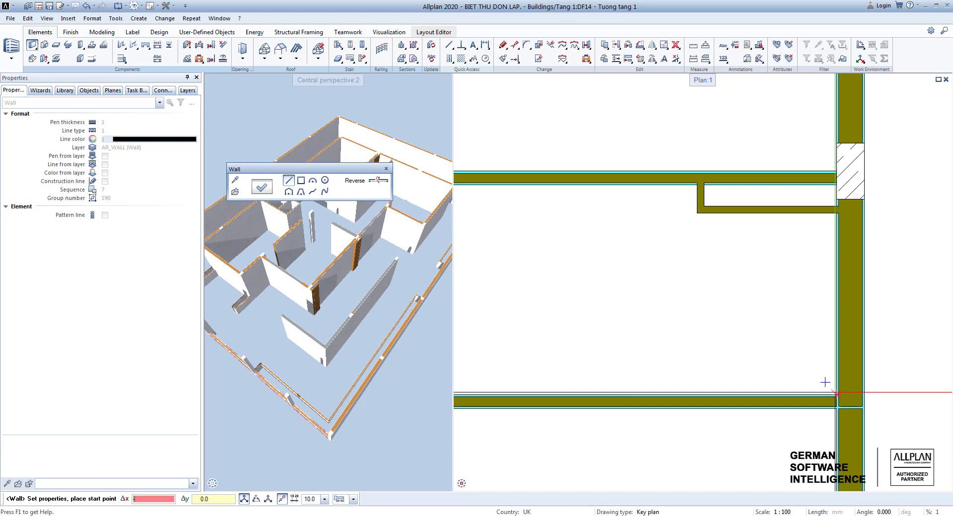
pyautogui.write('1000')
pyautogui.press('Return')
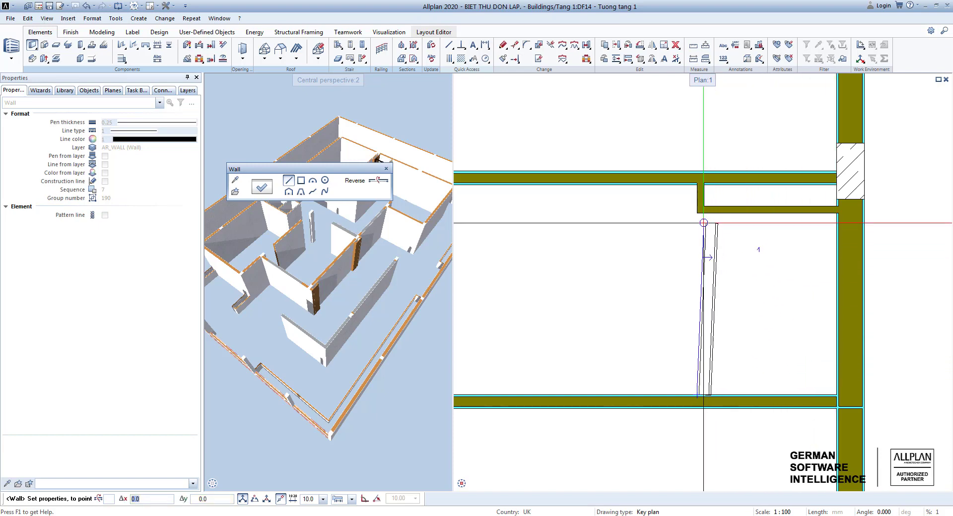
pyautogui.click(697, 219)
pyautogui.press('Escape')
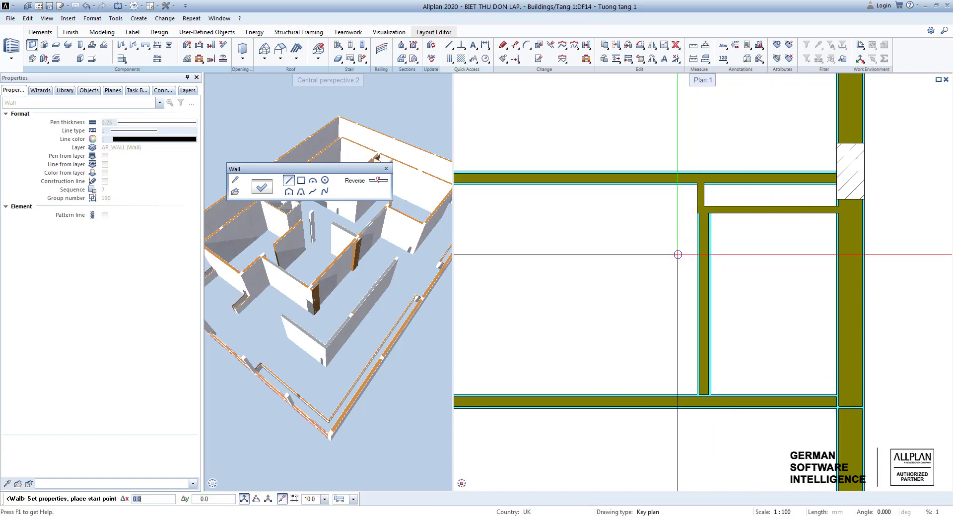
pyautogui.press('Escape')
pyautogui.scroll(-3, 701, 245)
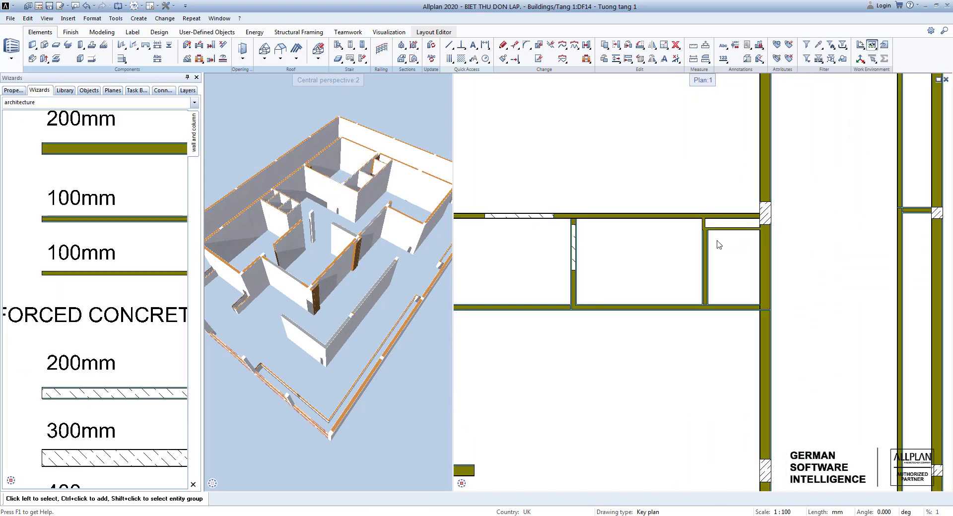